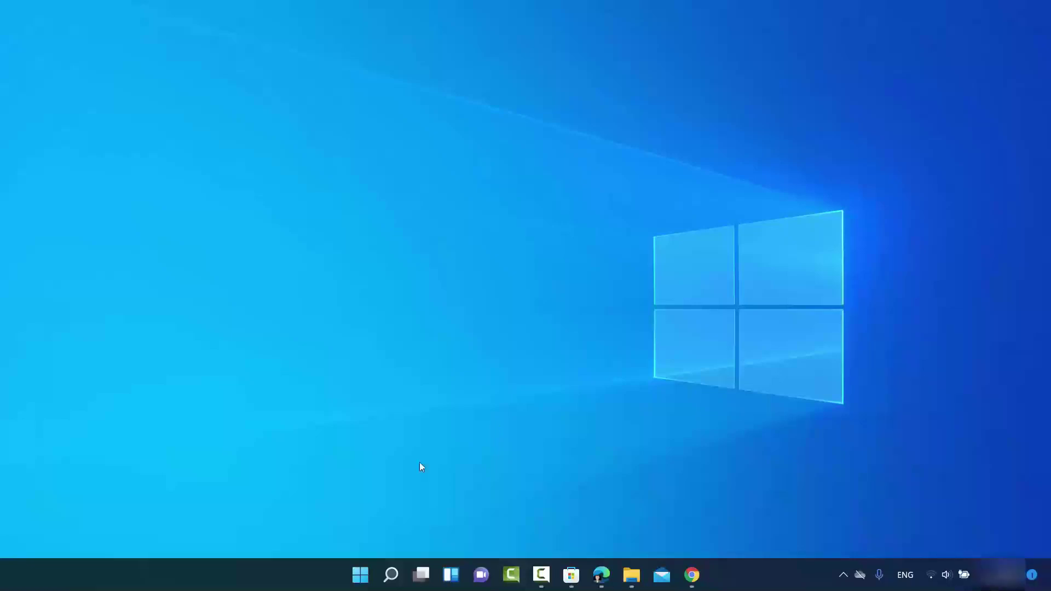
Search Windows for "connect" to check whether the Connect app is available, and dismiss the search
{"action": "left_click", "coordinate": [390, 575]}
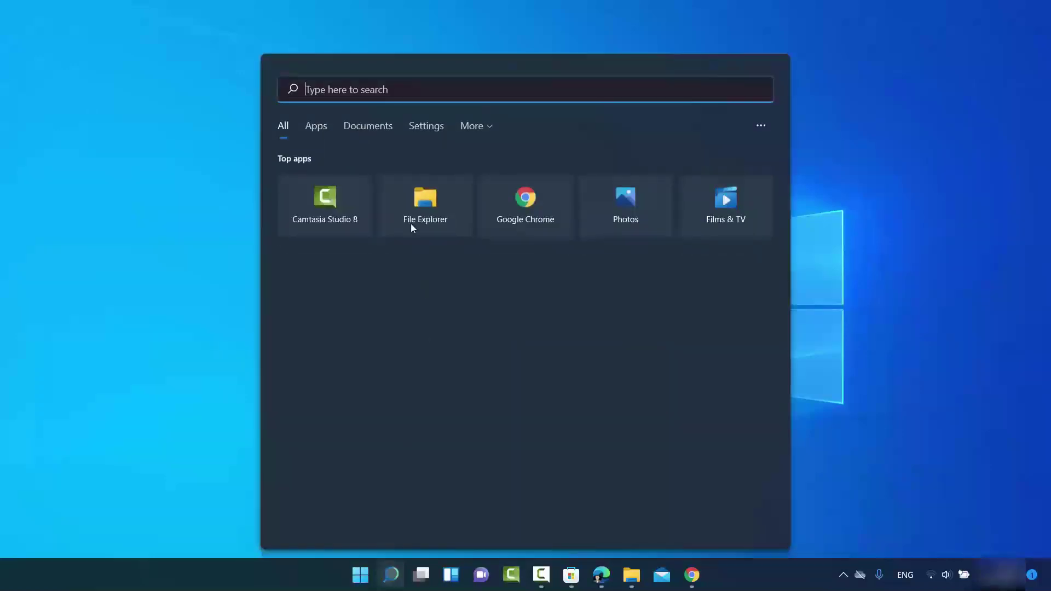
{"action": "type", "text": "co"}
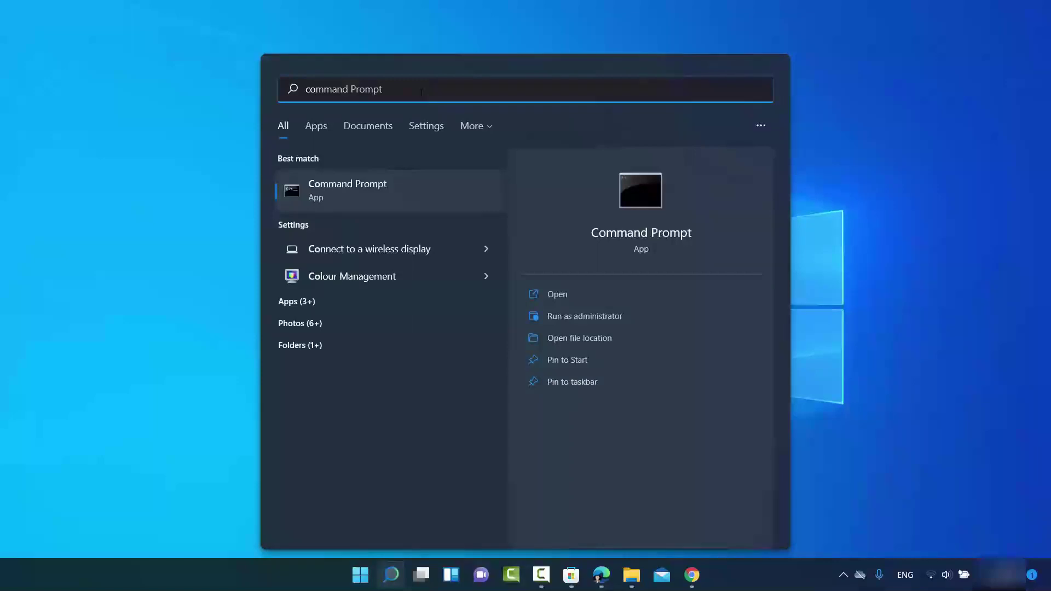
{"action": "type", "text": "nnect"}
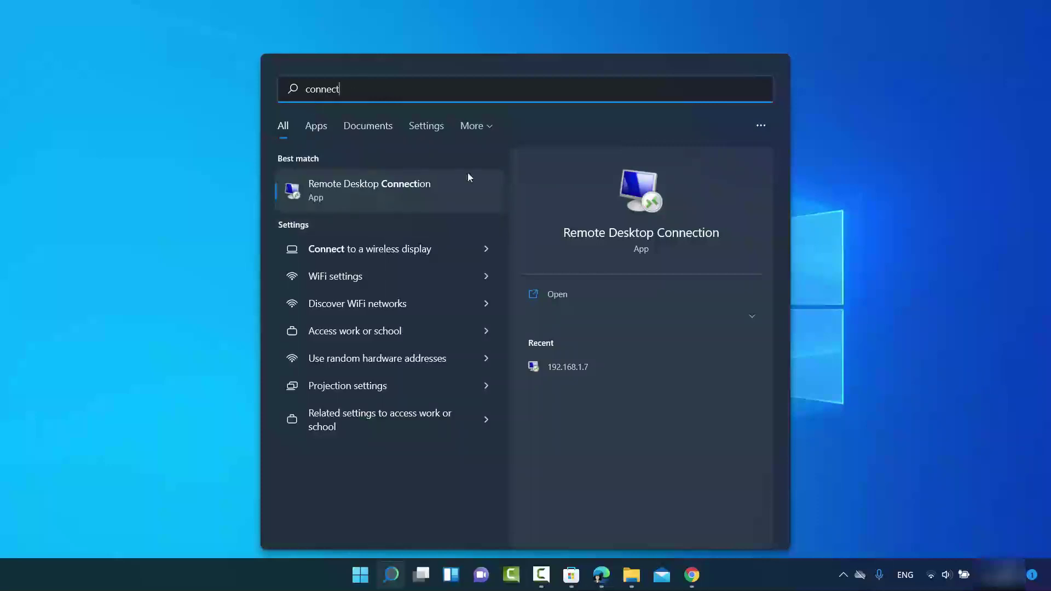
{"action": "left_click", "coordinate": [209, 237]}
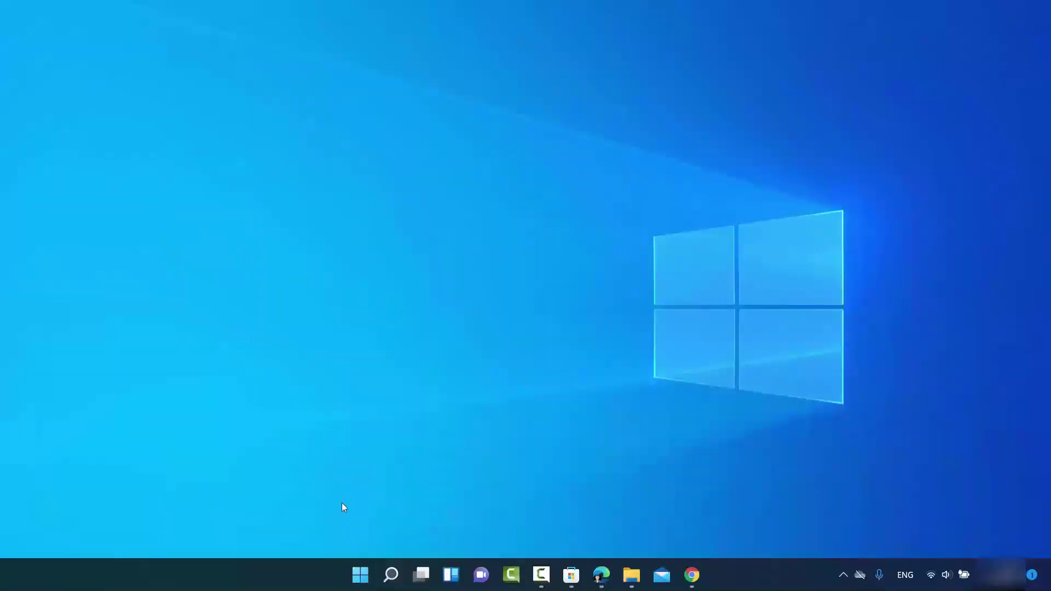
Open the Windows Settings app
{"action": "right_click", "coordinate": [360, 579]}
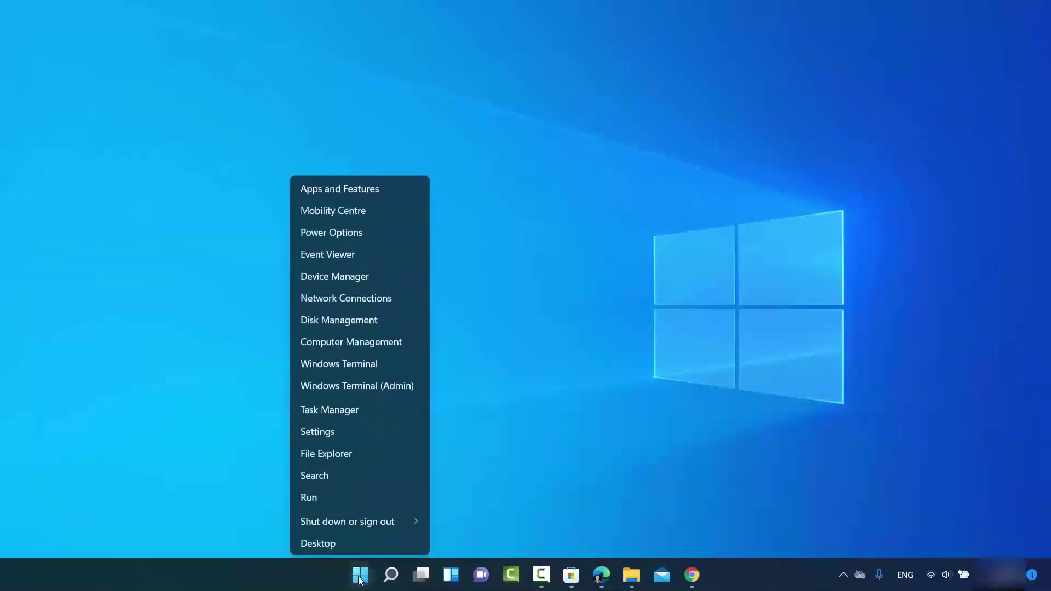
{"action": "left_click", "coordinate": [328, 436]}
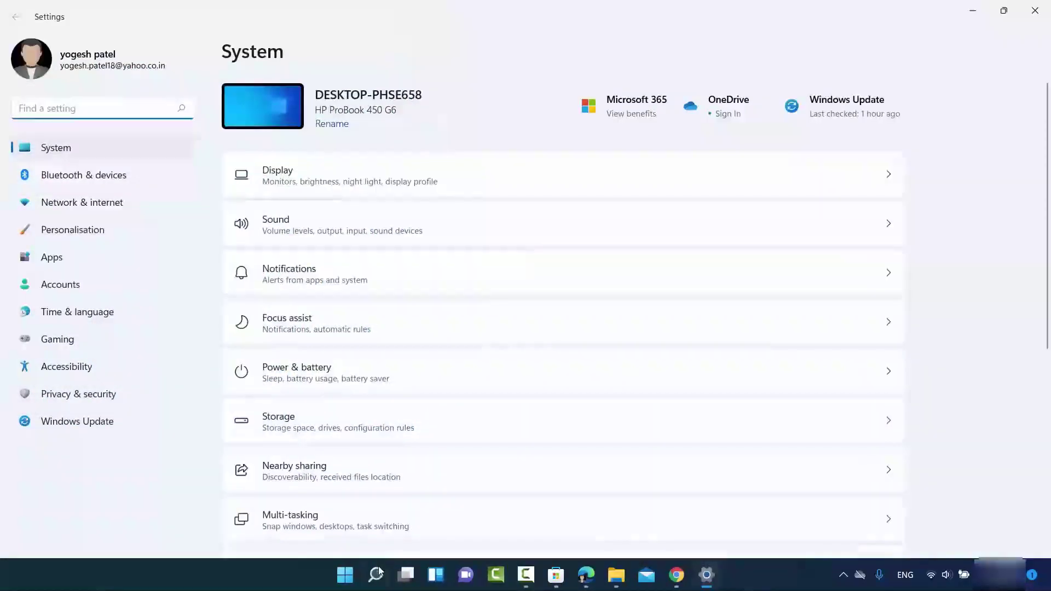
{"action": "left_click", "coordinate": [377, 574]}
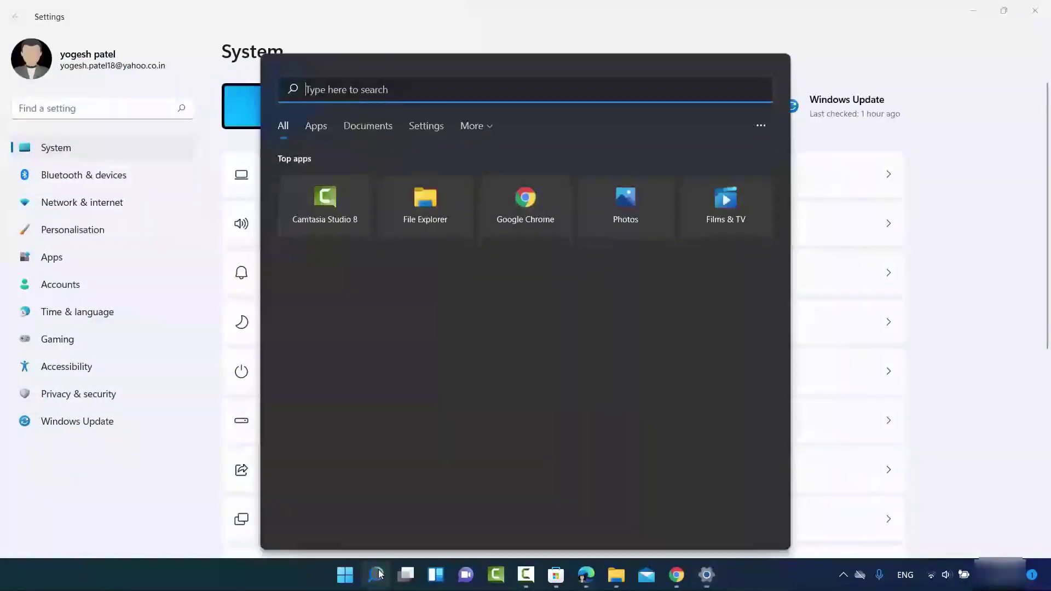
{"action": "type", "text": "settings"}
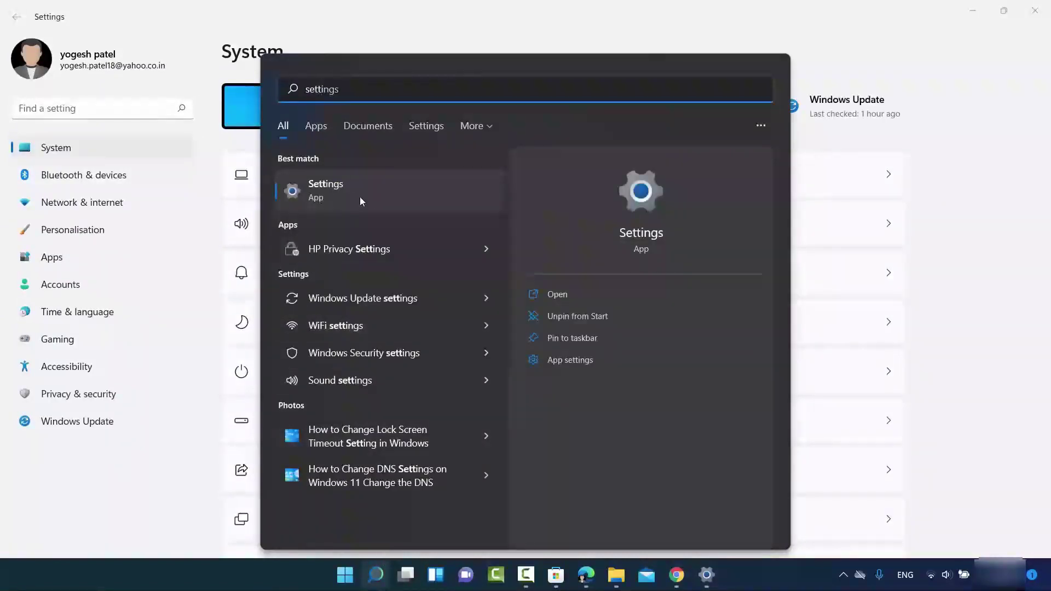
{"action": "left_click", "coordinate": [1010, 260]}
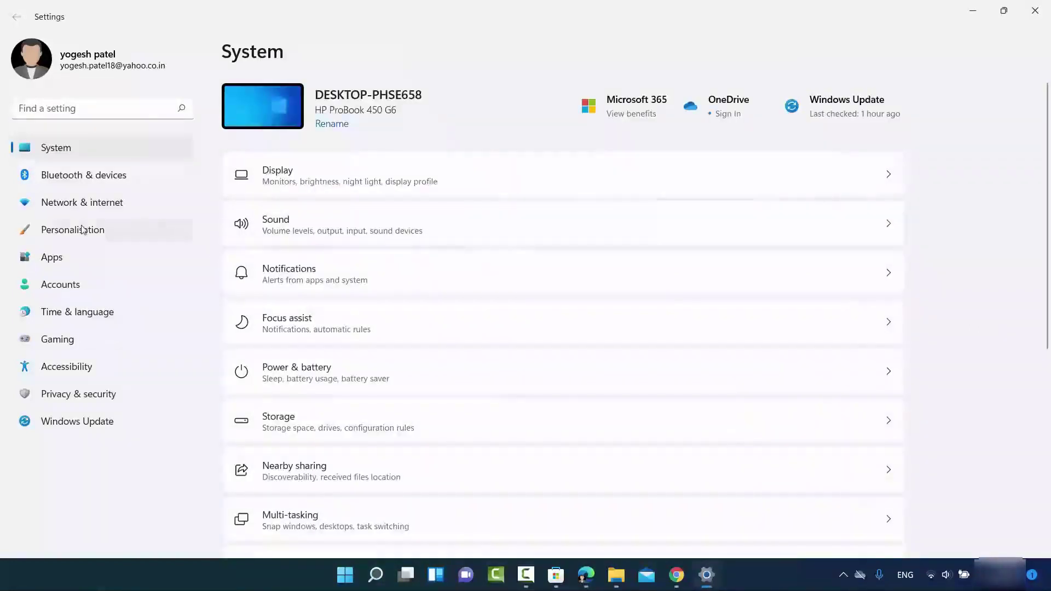
Go to the Apps optional features settings and bring up the list of features available to add
{"action": "left_click", "coordinate": [54, 258]}
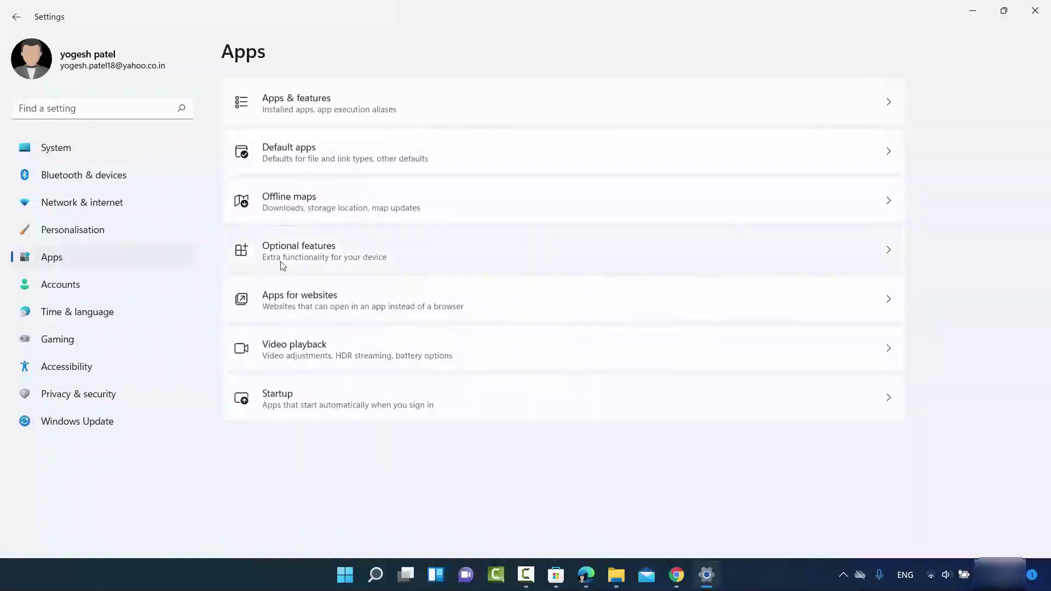
{"action": "left_click", "coordinate": [290, 258]}
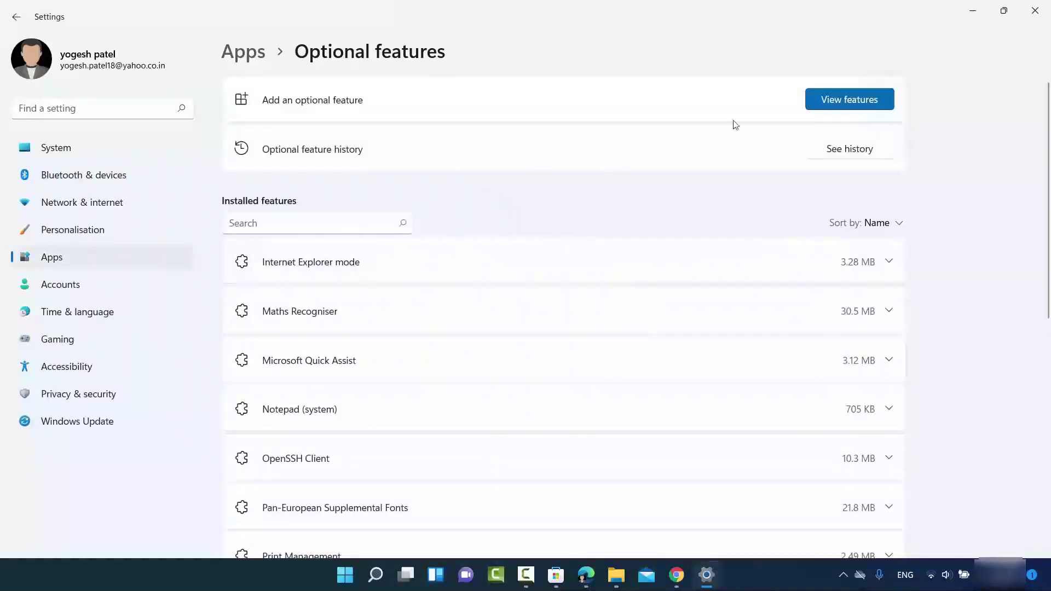
{"action": "left_click", "coordinate": [831, 99]}
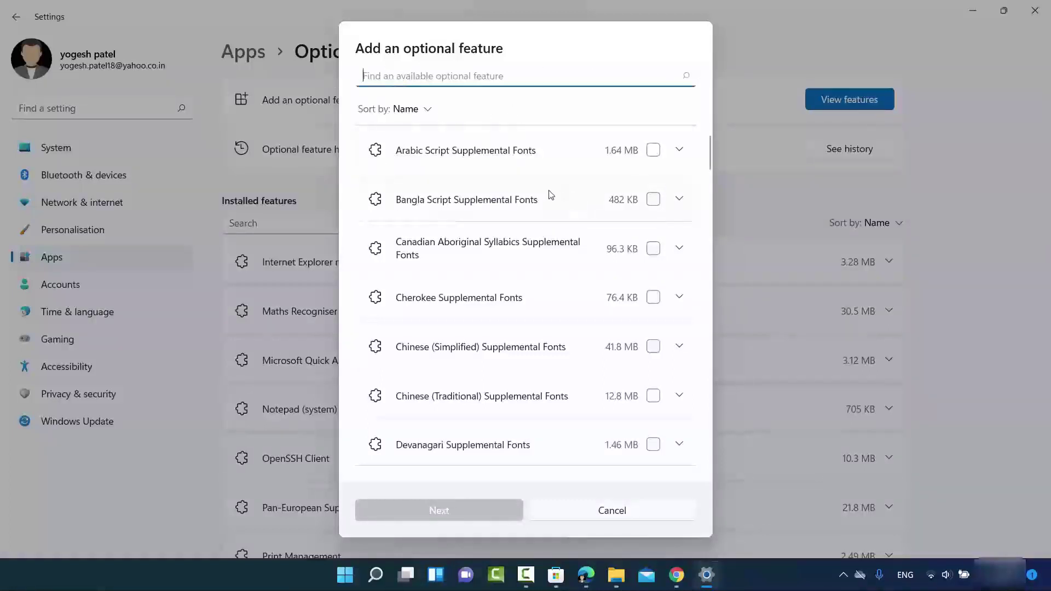
Find the Wireless Display optional feature by searching for "wire" and install it
{"action": "scroll", "coordinate": [421, 243], "scroll_direction": "down", "scroll_amount": 5}
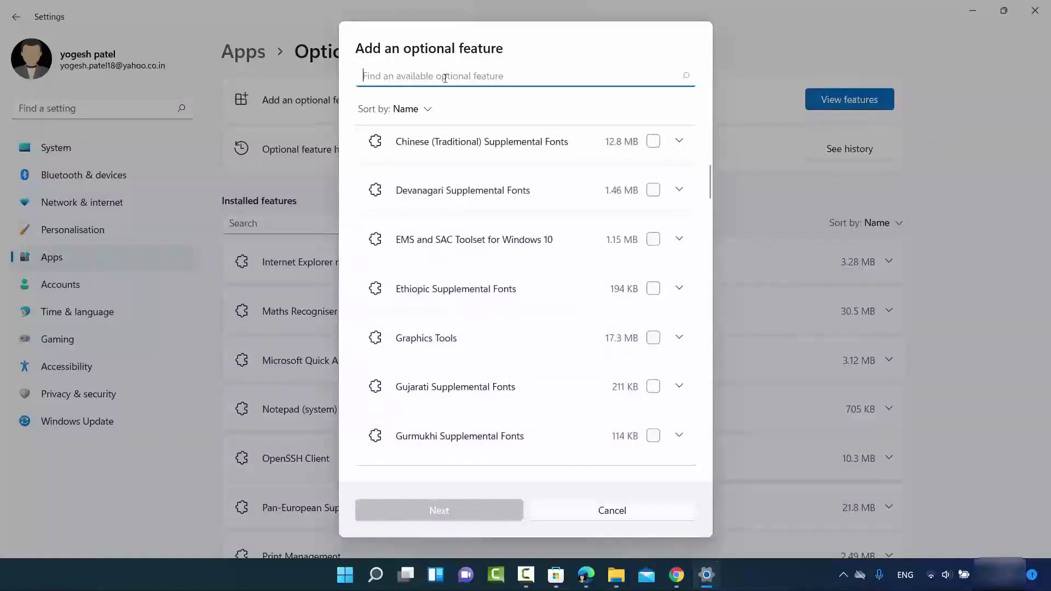
{"action": "type", "text": "w"}
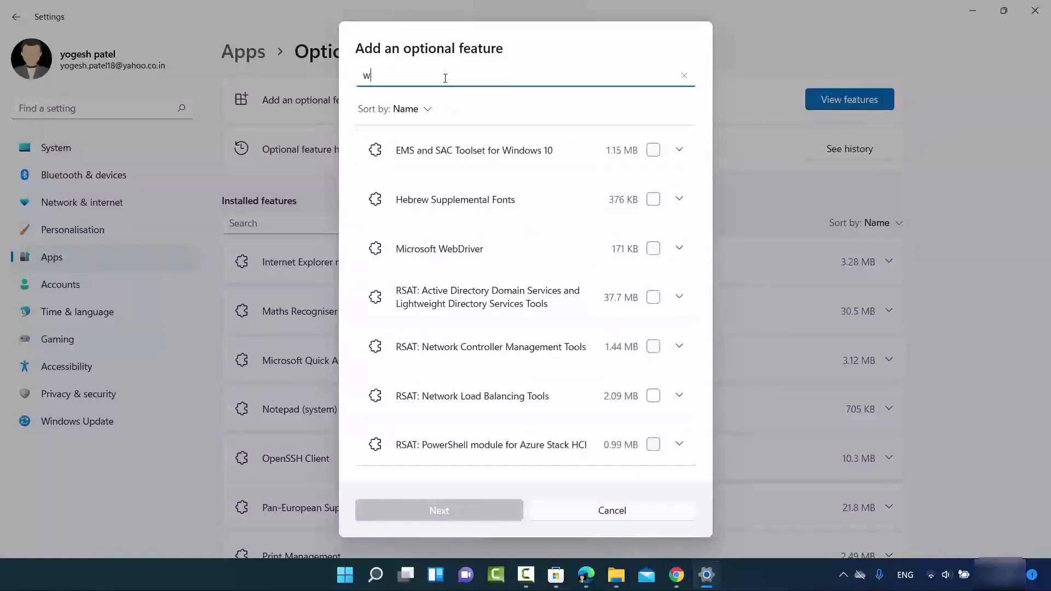
{"action": "type", "text": "i"}
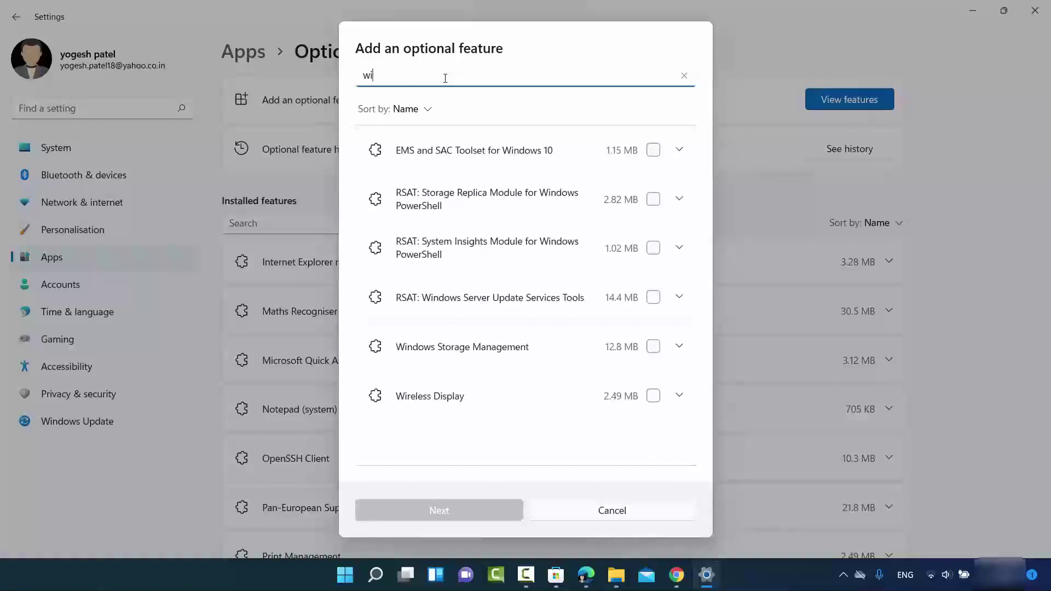
{"action": "type", "text": "re"}
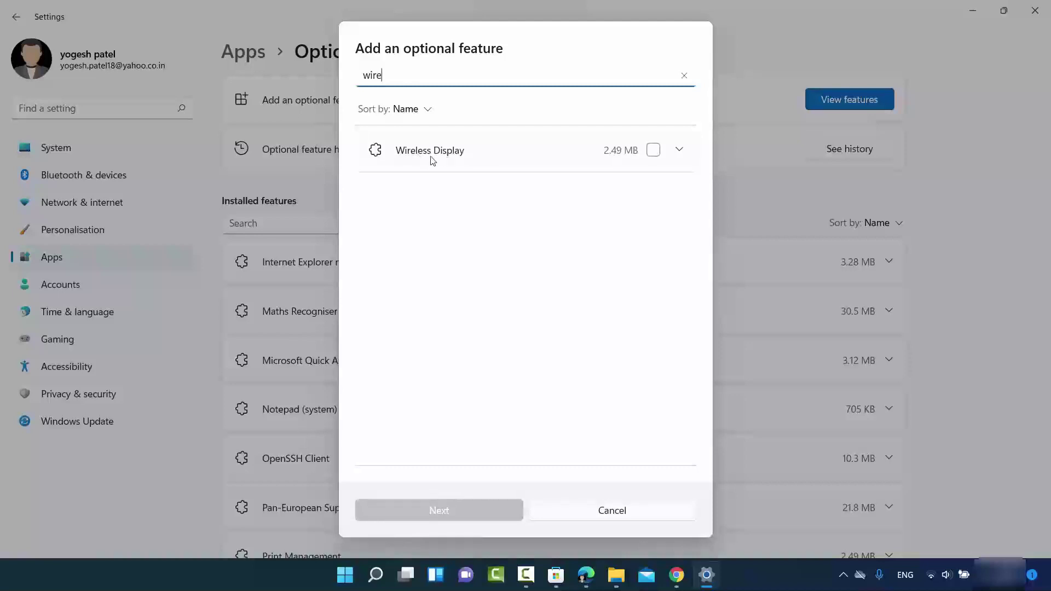
{"action": "left_click", "coordinate": [654, 150]}
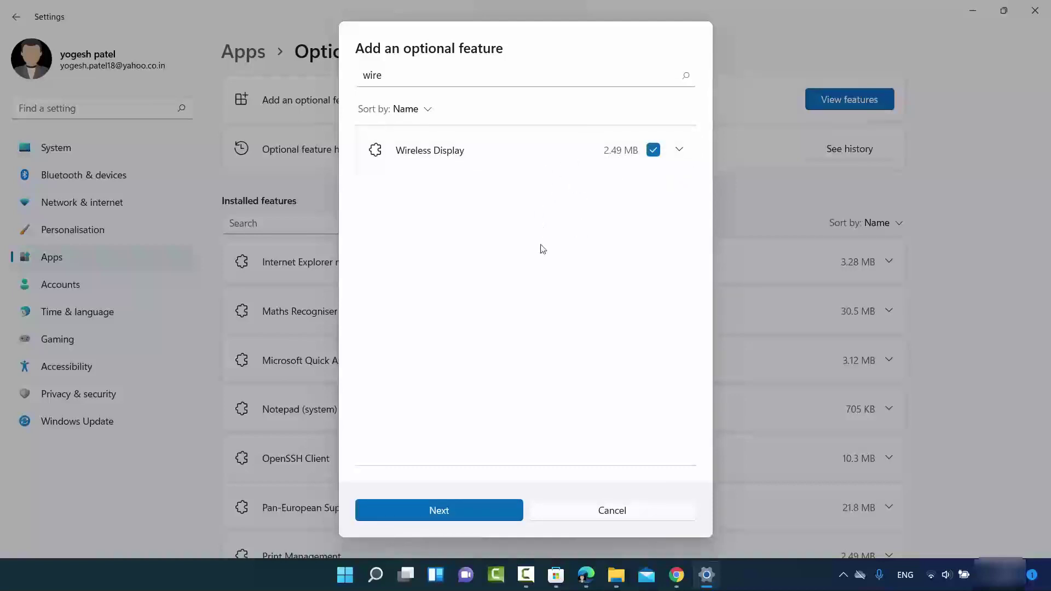
{"action": "left_click", "coordinate": [458, 509]}
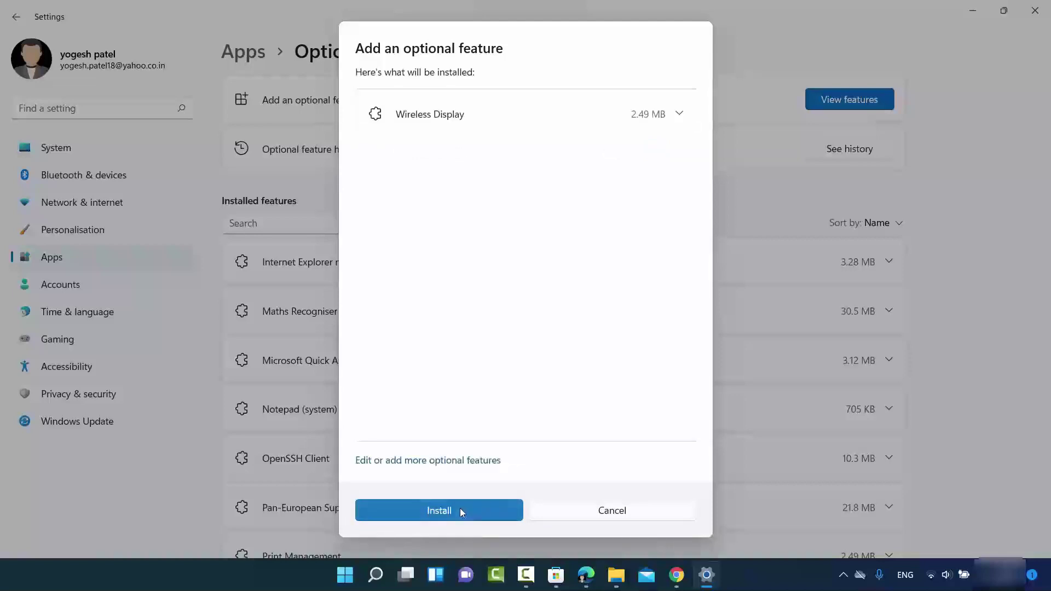
{"action": "left_click", "coordinate": [460, 508]}
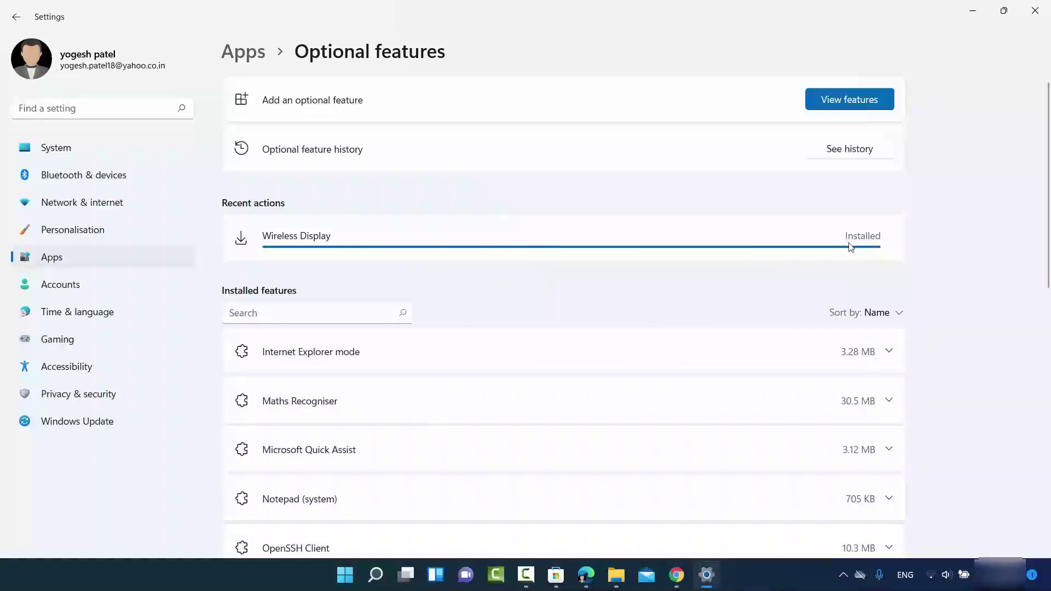
Check the installed features list for the Wireless Display entry, and close Settings
{"action": "scroll", "coordinate": [597, 308], "scroll_direction": "down", "scroll_amount": 10}
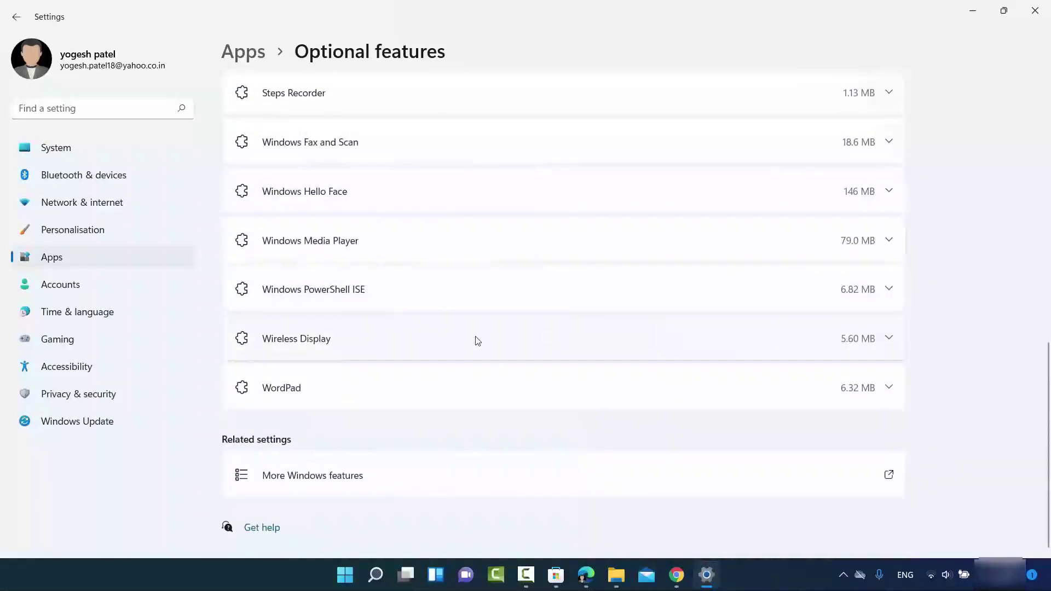
{"action": "scroll", "coordinate": [474, 340], "scroll_direction": "up", "scroll_amount": 10}
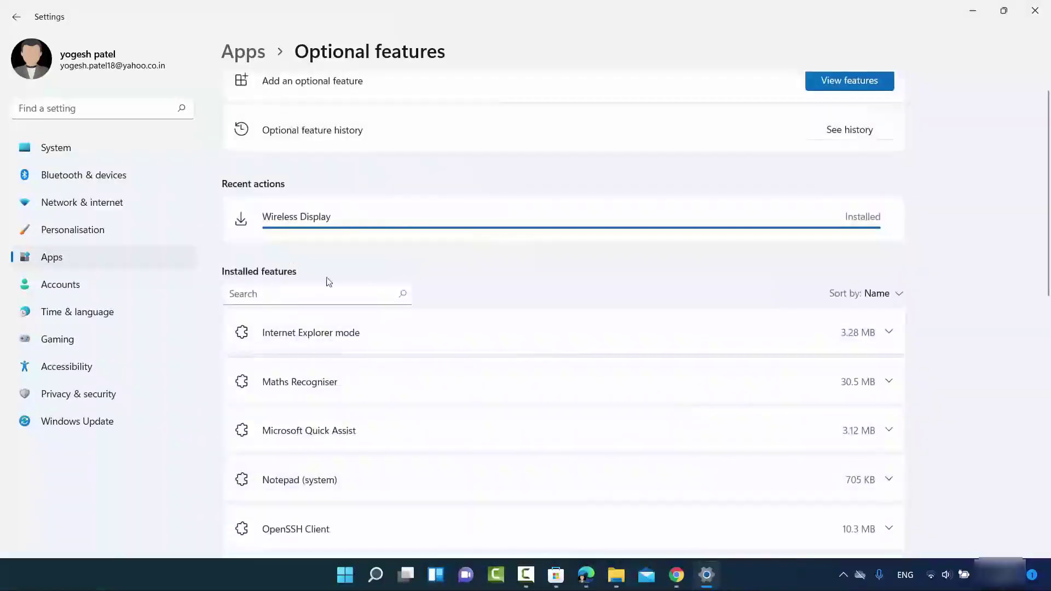
{"action": "scroll", "coordinate": [362, 290], "scroll_direction": "down", "scroll_amount": 2}
{"action": "scroll", "coordinate": [361, 290], "scroll_direction": "down", "scroll_amount": 10}
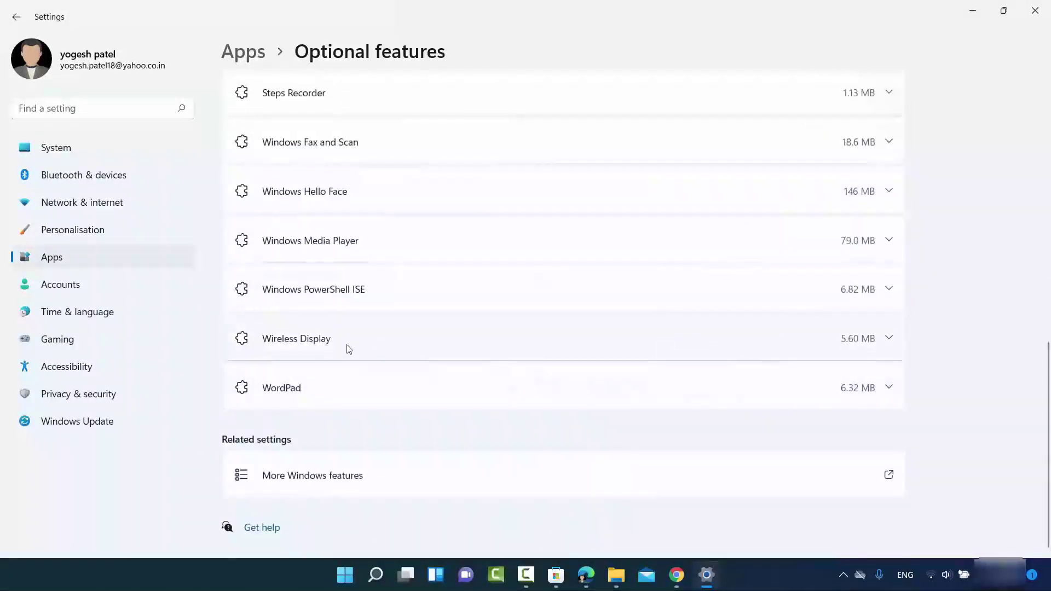
{"action": "scroll", "coordinate": [349, 347], "scroll_direction": "up", "scroll_amount": 10}
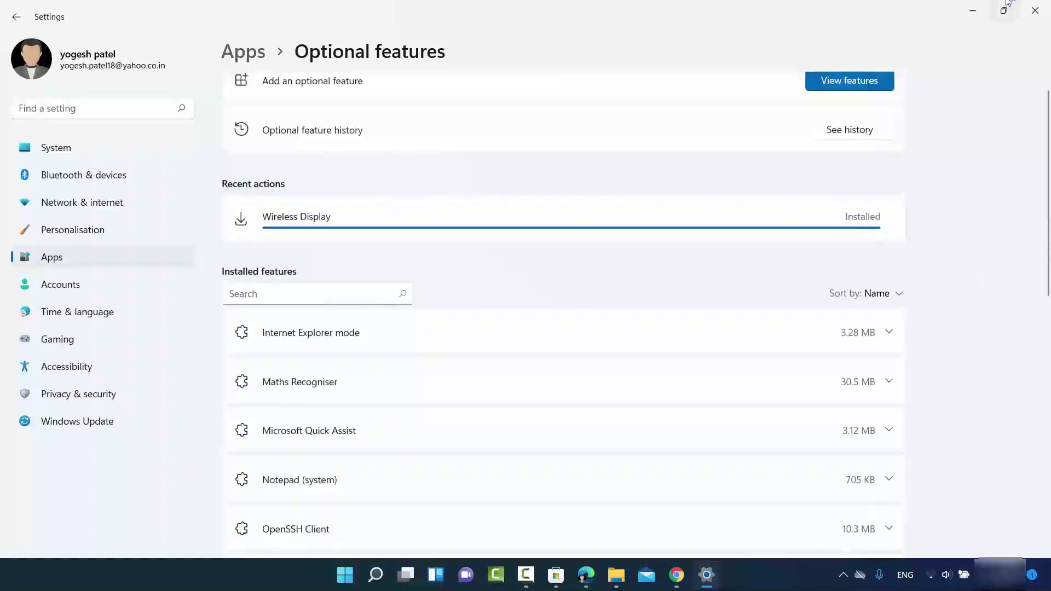
{"action": "left_click", "coordinate": [1034, 12]}
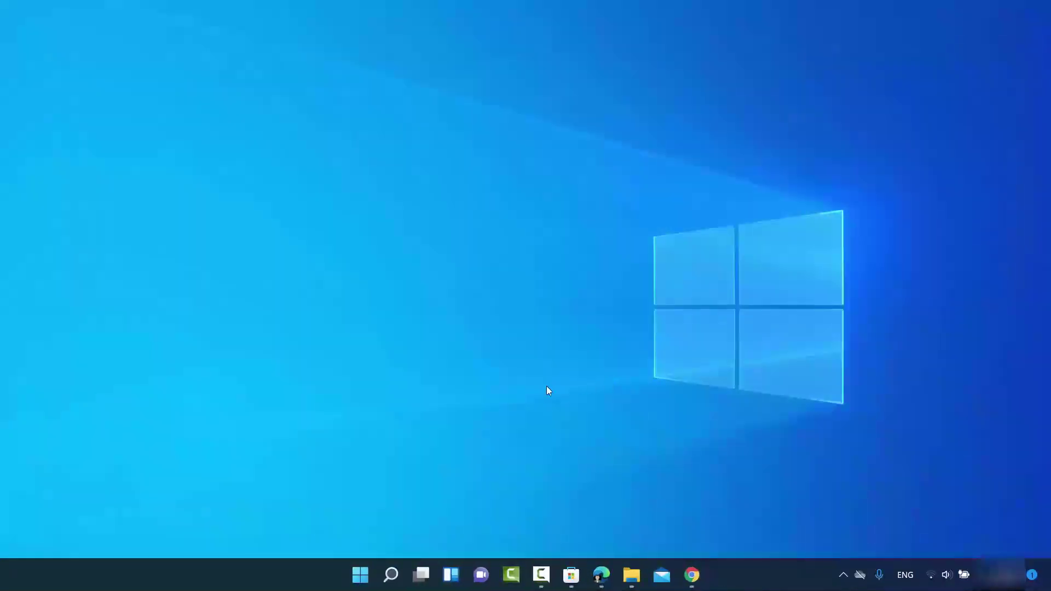
Search Windows for "connect", launch the Connect app and reposition its window on the desktop
{"action": "left_click", "coordinate": [391, 575]}
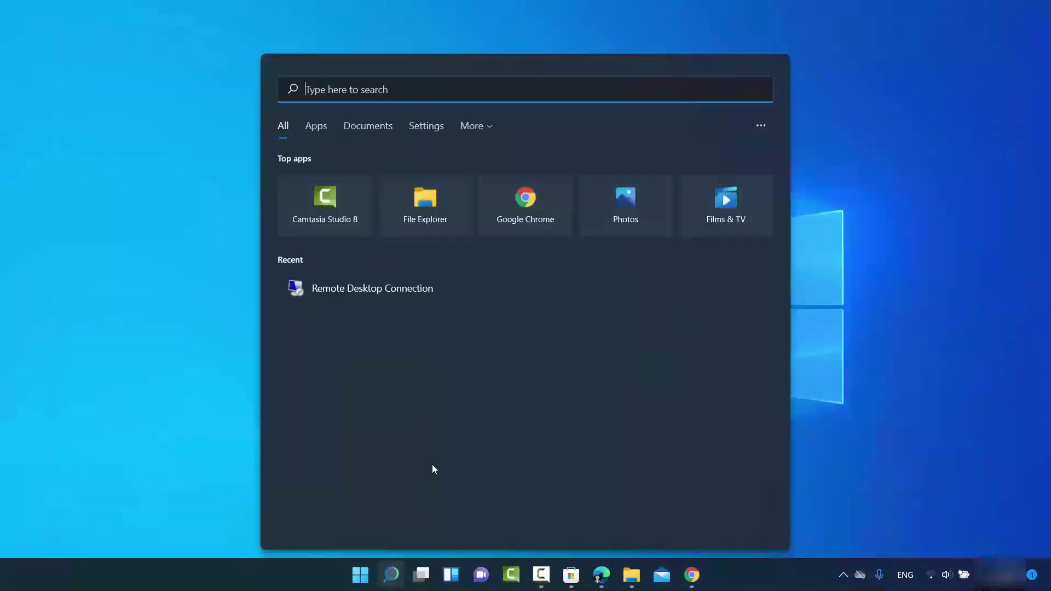
{"action": "type", "text": "con"}
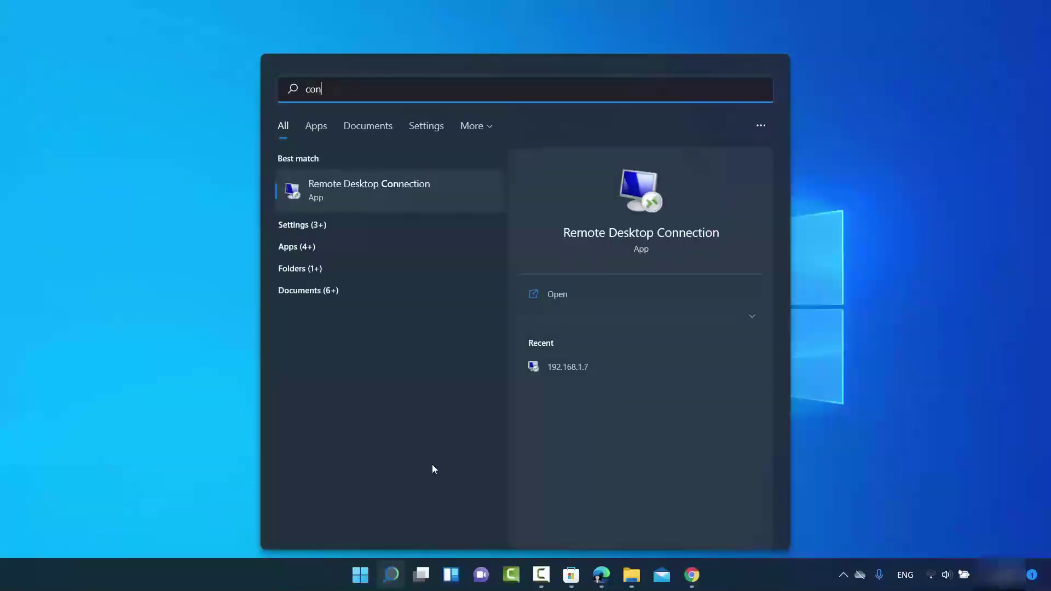
{"action": "type", "text": "nect"}
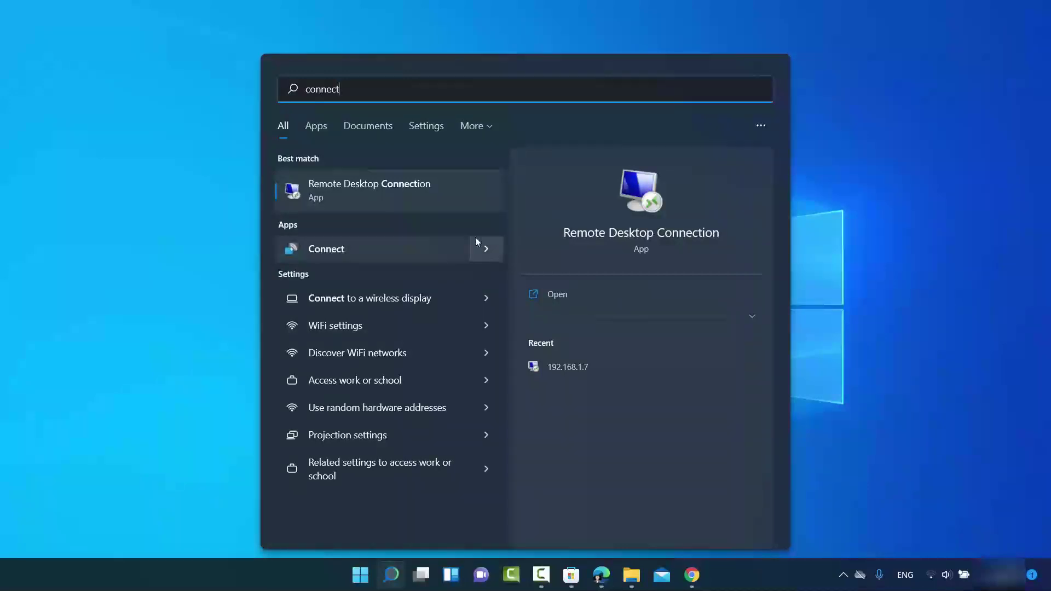
{"action": "left_click", "coordinate": [487, 249]}
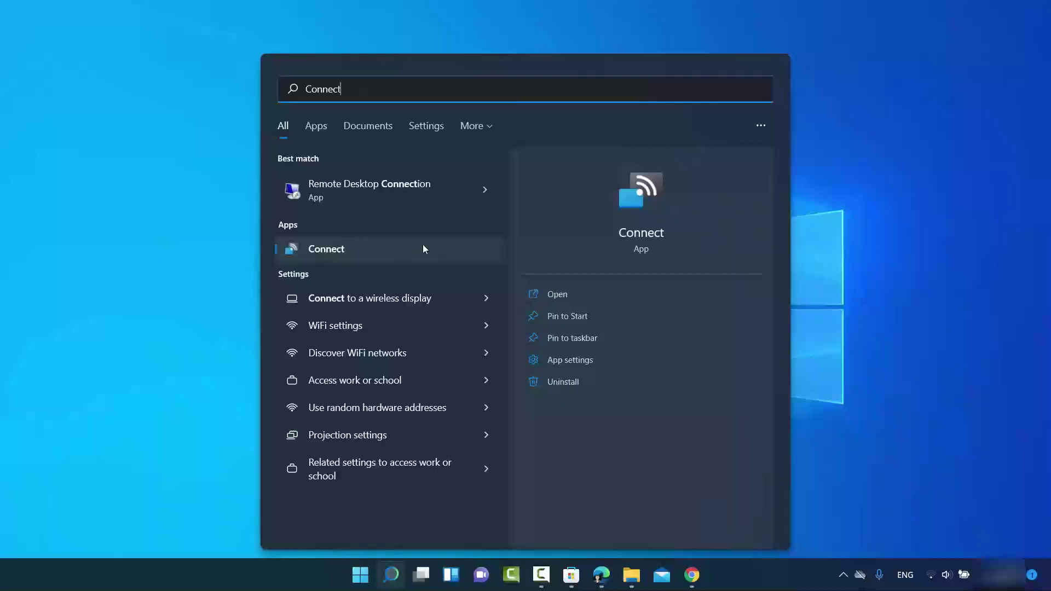
{"action": "left_click", "coordinate": [387, 252]}
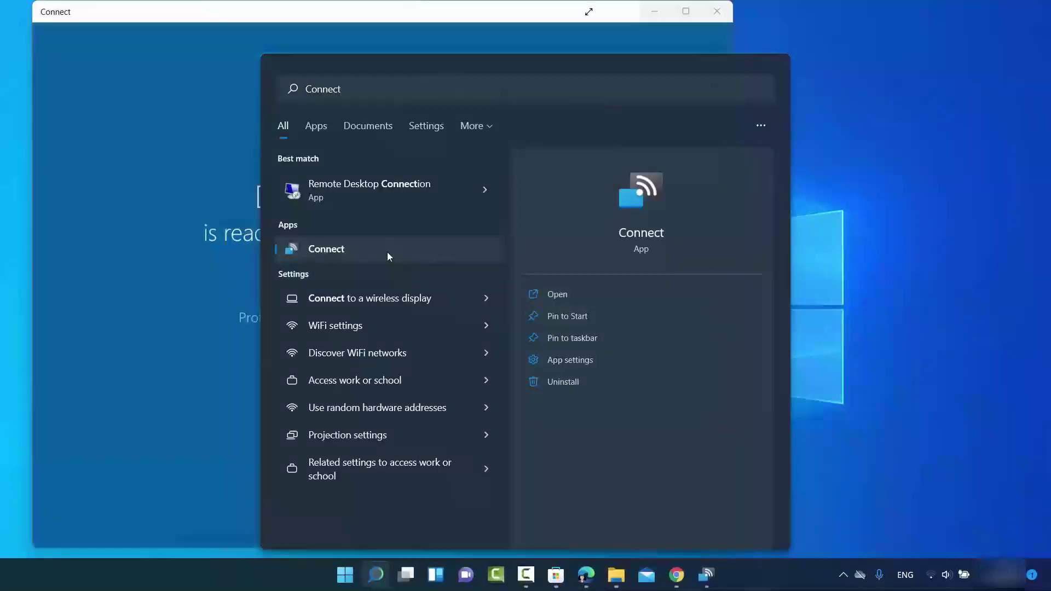
{"action": "left_click", "coordinate": [604, 34]}
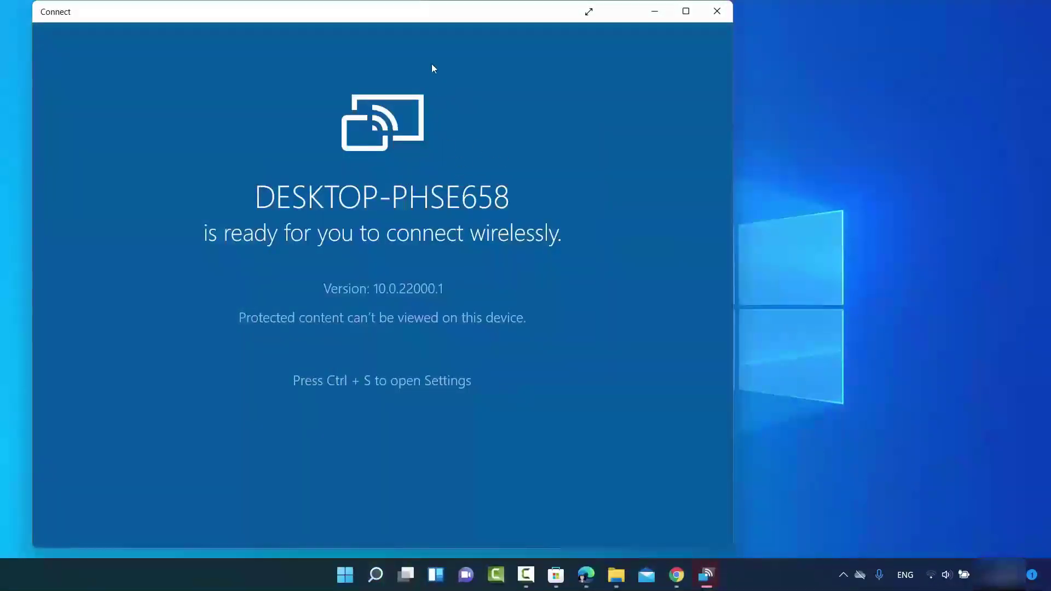
{"action": "left_click_drag", "start_coordinate": [420, 18], "coordinate": [515, 21]}
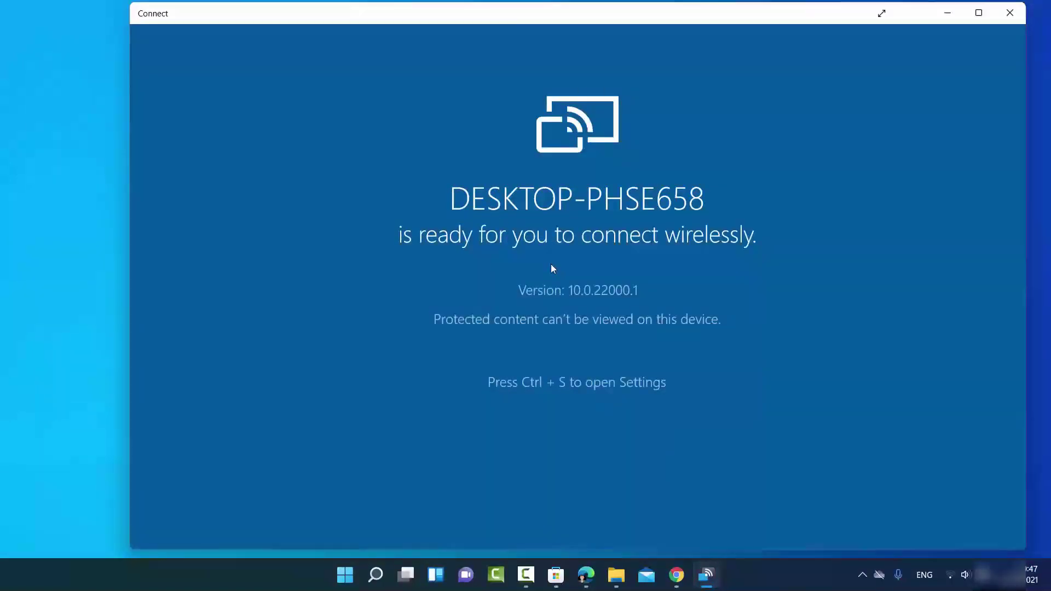
Search Windows for "projection" and open the Projection settings page
{"action": "left_click", "coordinate": [378, 574]}
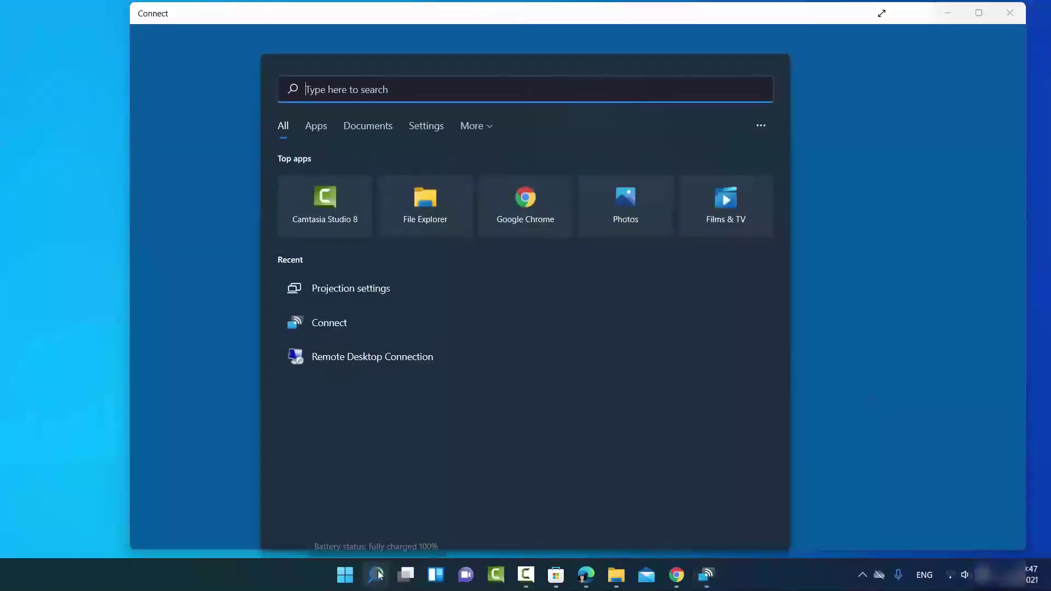
{"action": "type", "text": "pr"}
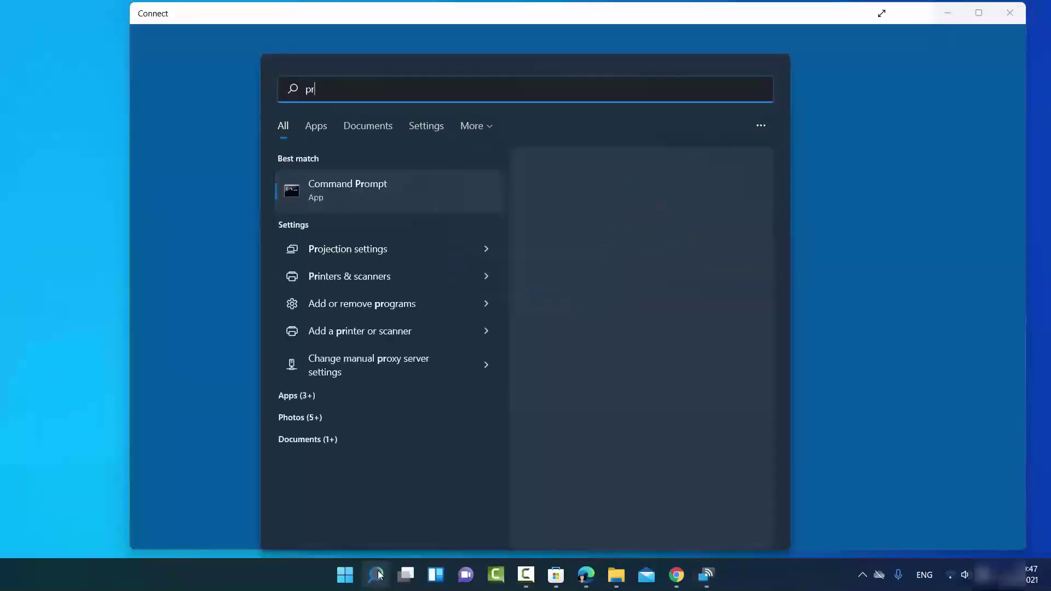
{"action": "type", "text": "ojection"}
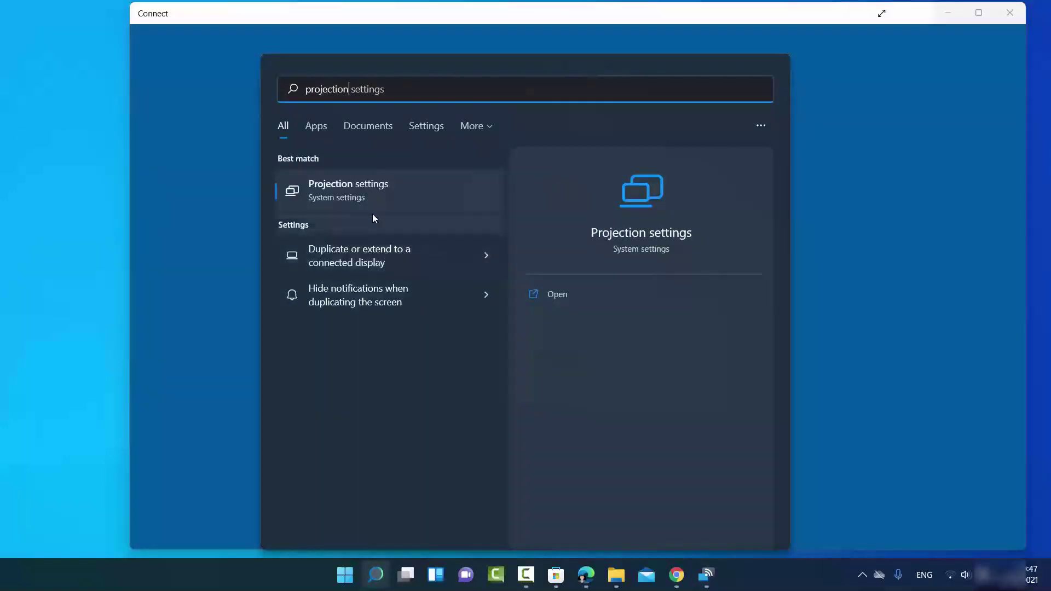
{"action": "left_click", "coordinate": [340, 192]}
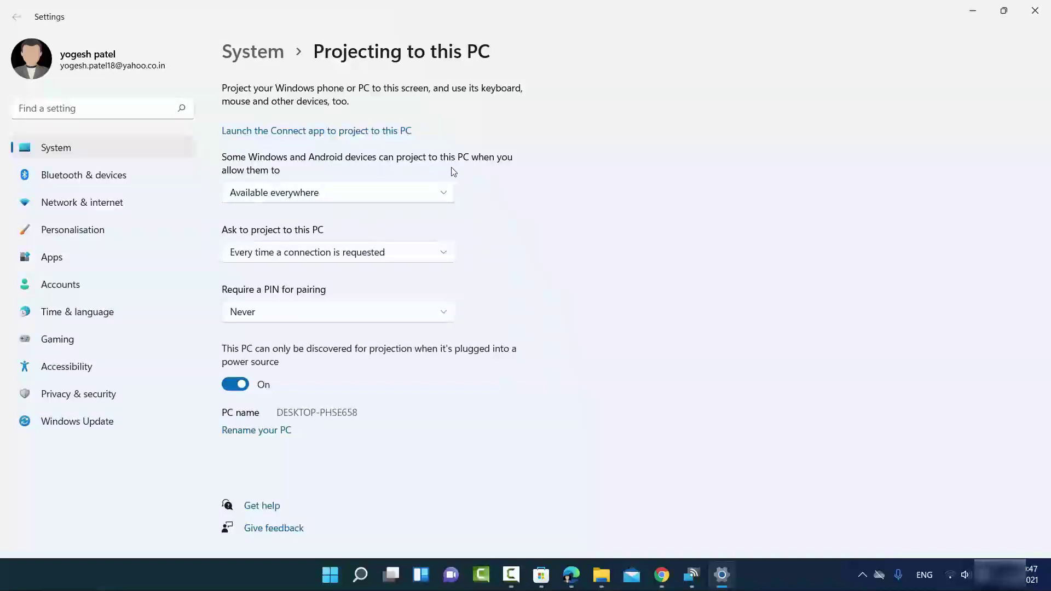
Set Windows and Android devices' permission to project to this PC to "Available everywhere"
{"action": "left_click", "coordinate": [325, 194]}
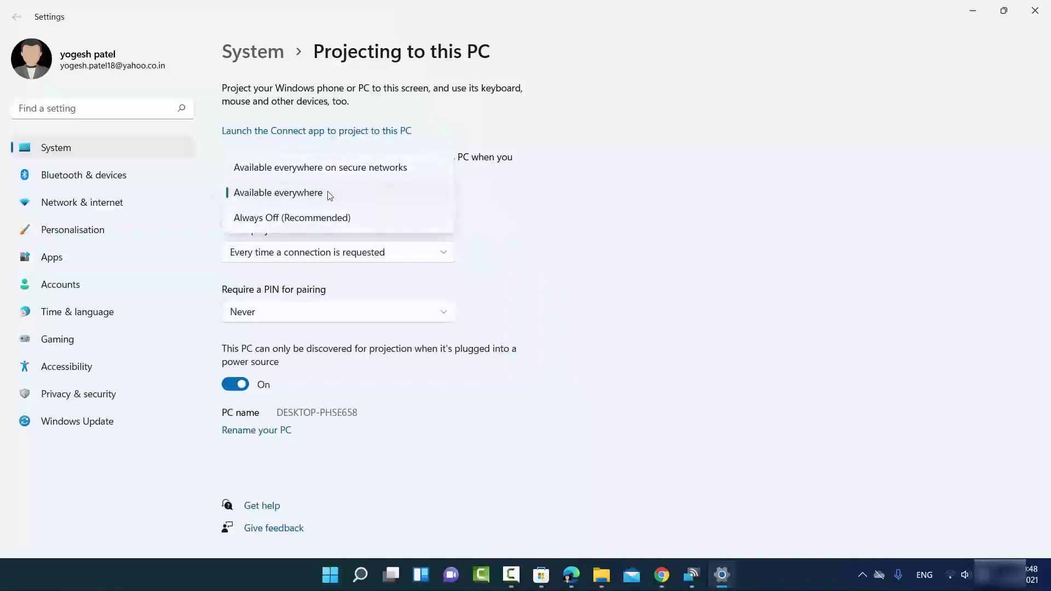
{"action": "left_click", "coordinate": [299, 195]}
{"action": "left_click", "coordinate": [299, 194]}
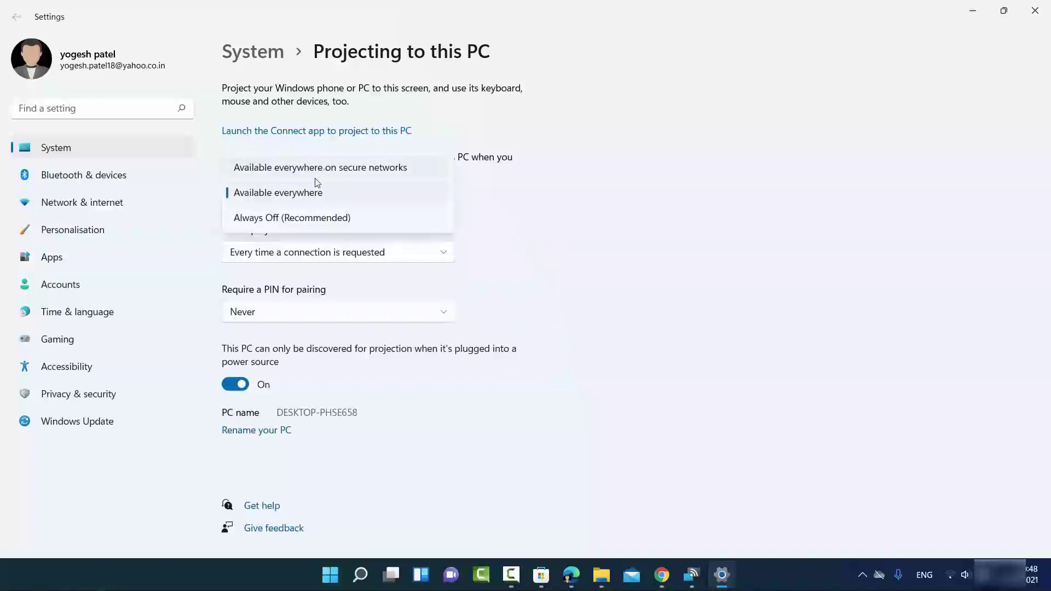
{"action": "left_click", "coordinate": [279, 195]}
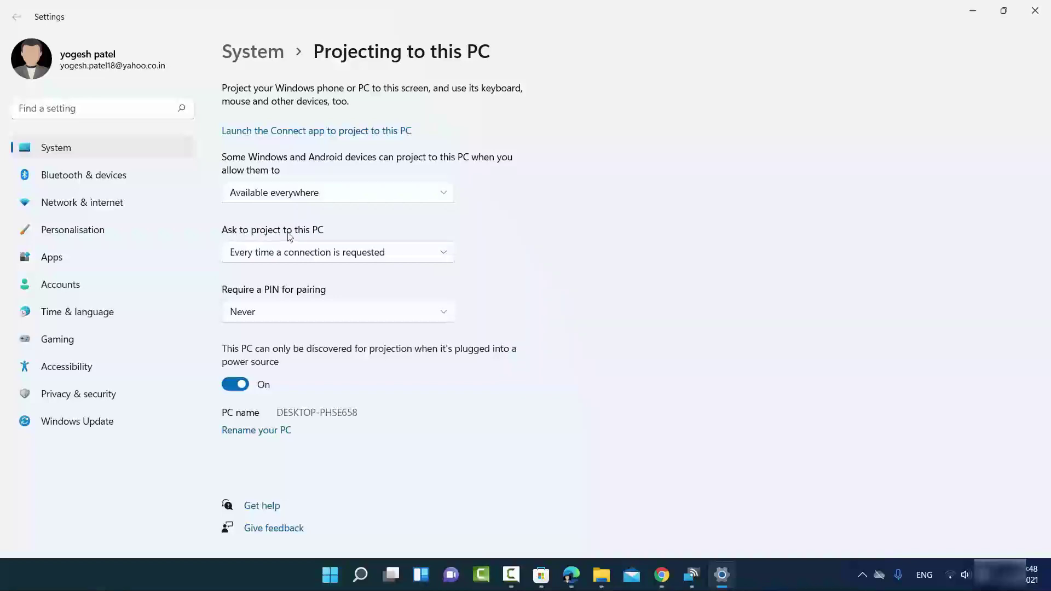
Set projection requests to ask "Every time a connection is requested" and leave the PIN requirement for pairing at "Never"
{"action": "left_click", "coordinate": [283, 256]}
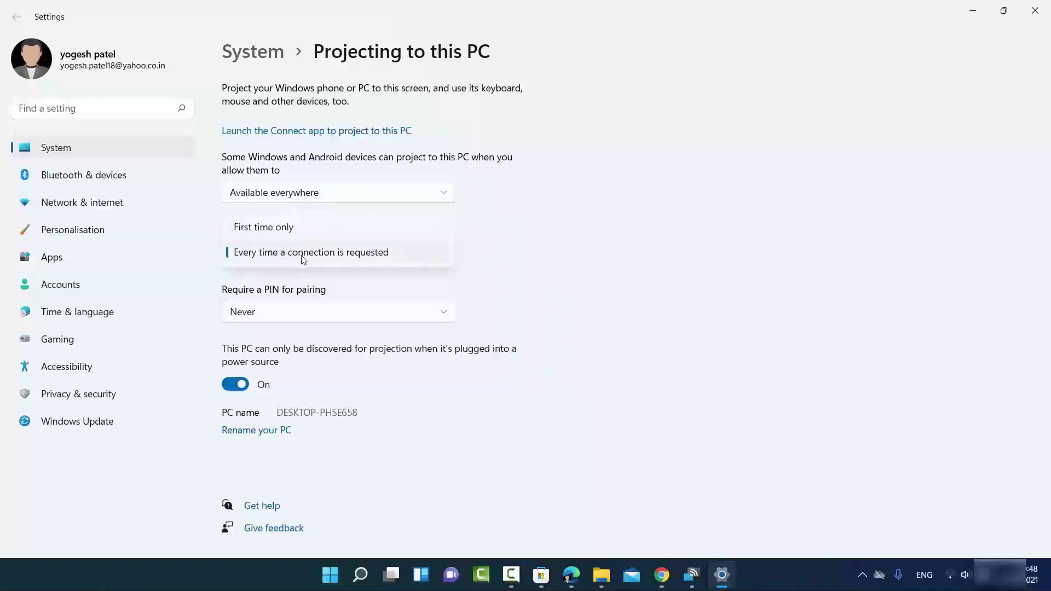
{"action": "left_click", "coordinate": [325, 258]}
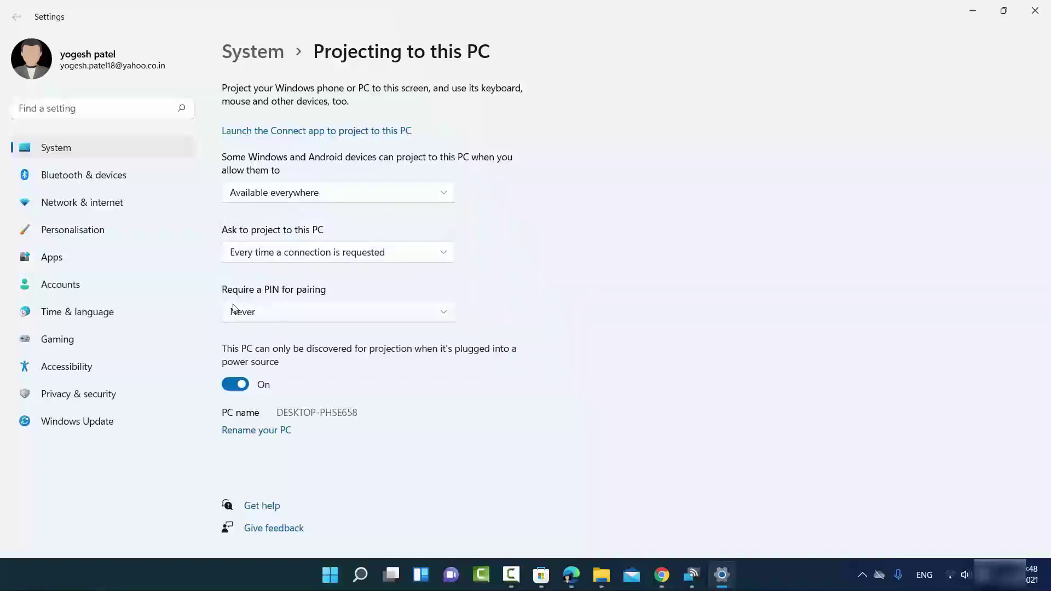
{"action": "left_click", "coordinate": [260, 313]}
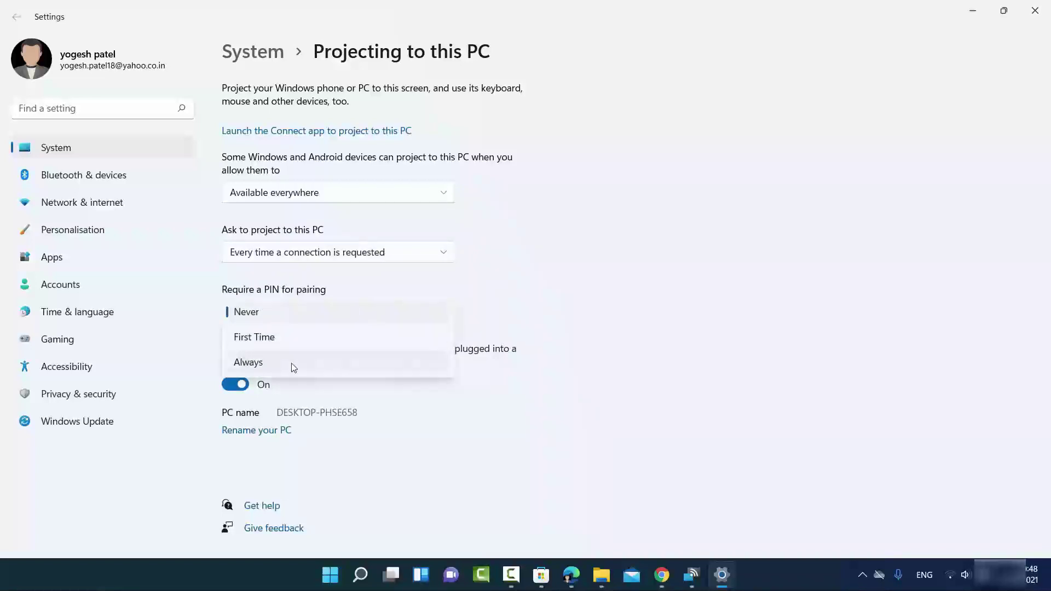
{"action": "left_click", "coordinate": [391, 287]}
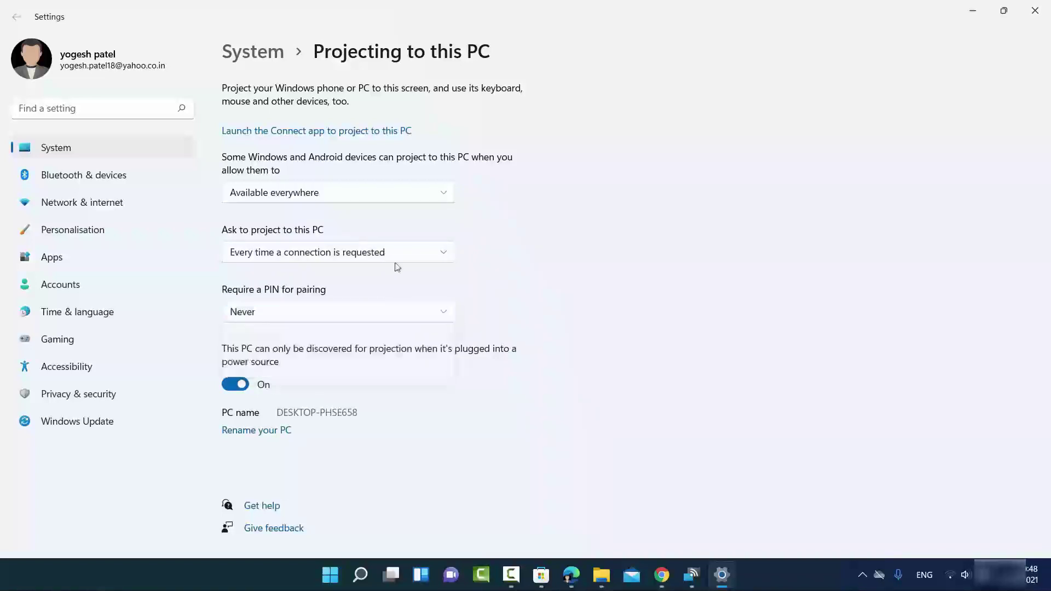
Review the availability options for devices that project to this PC
{"action": "left_click", "coordinate": [314, 194]}
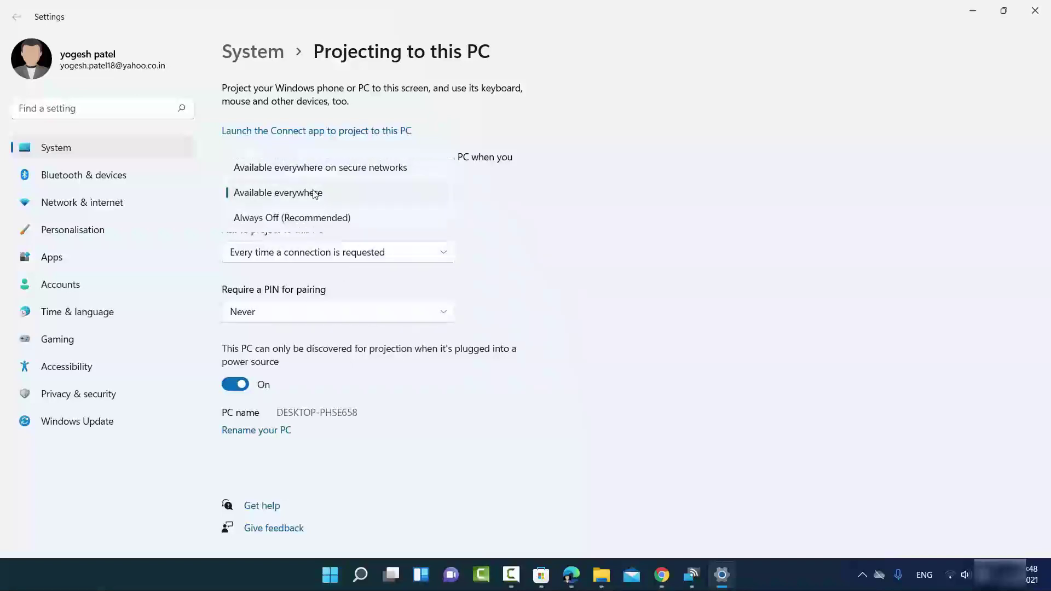
{"action": "left_click", "coordinate": [269, 219]}
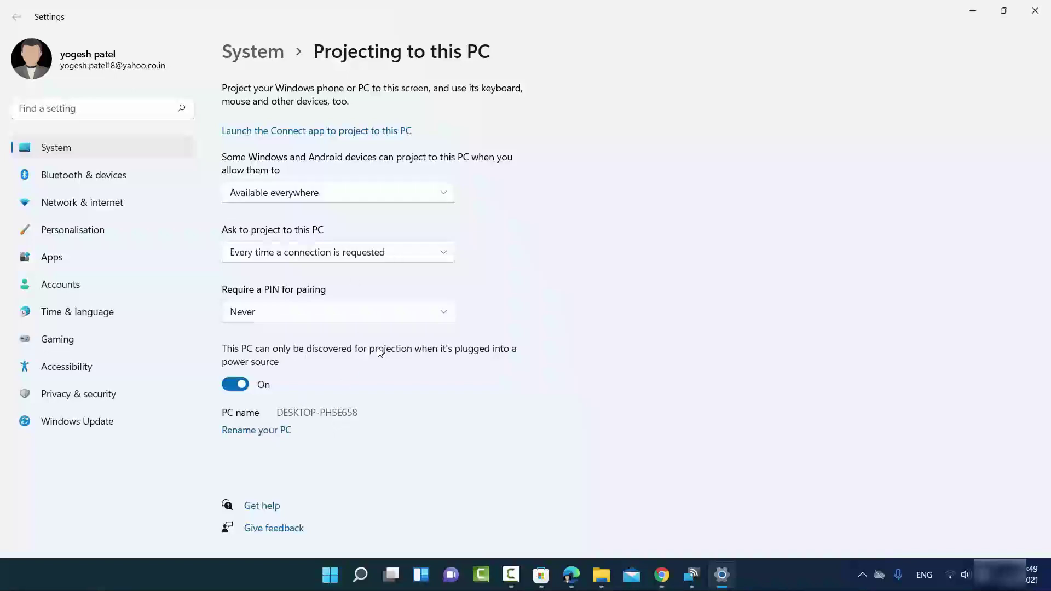
Minimize Settings to return to the Connect app and shift its window slightly on the desktop
{"action": "left_click", "coordinate": [974, 11]}
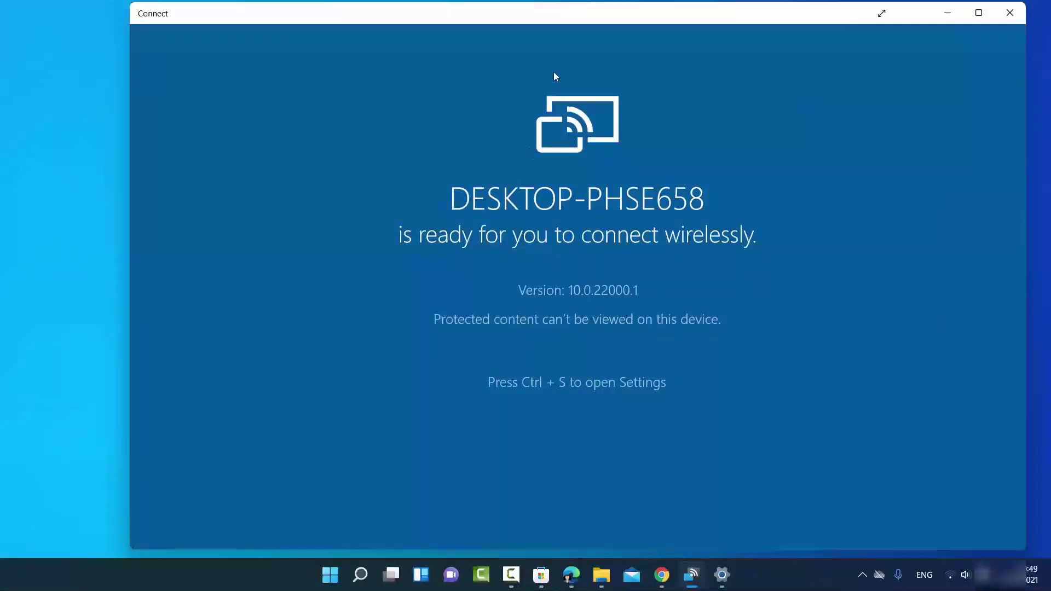
{"action": "left_click_drag", "start_coordinate": [565, 21], "coordinate": [539, 22]}
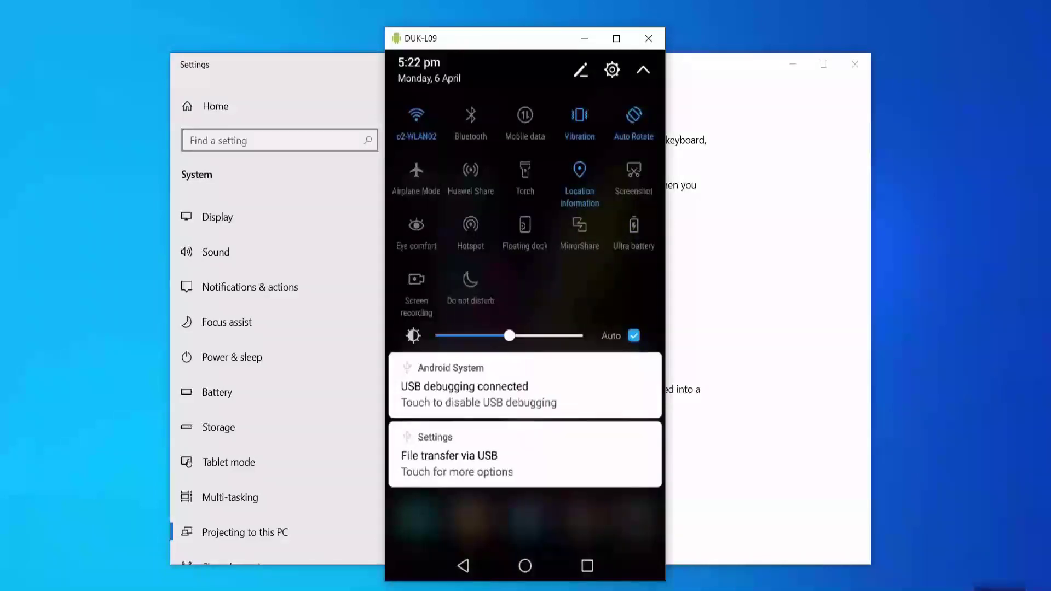
Start MirrorShare from the Android phone's quick settings
{"action": "left_click", "coordinate": [580, 236]}
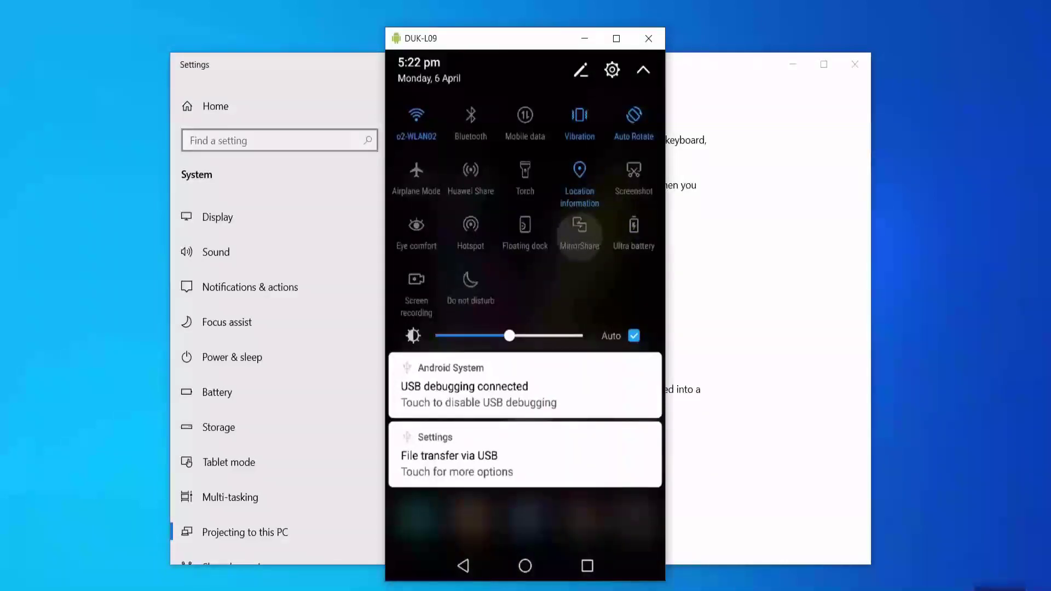